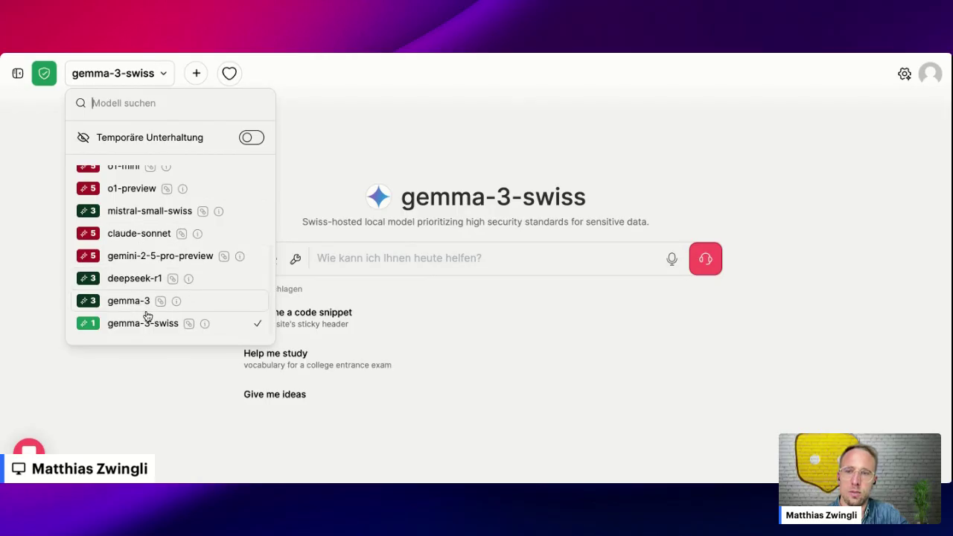
Look through the list of available standard models and choose gemma-3-swiss for the chat.
scroll(234, 297, up, 1)
scroll(236, 298, down, 1)
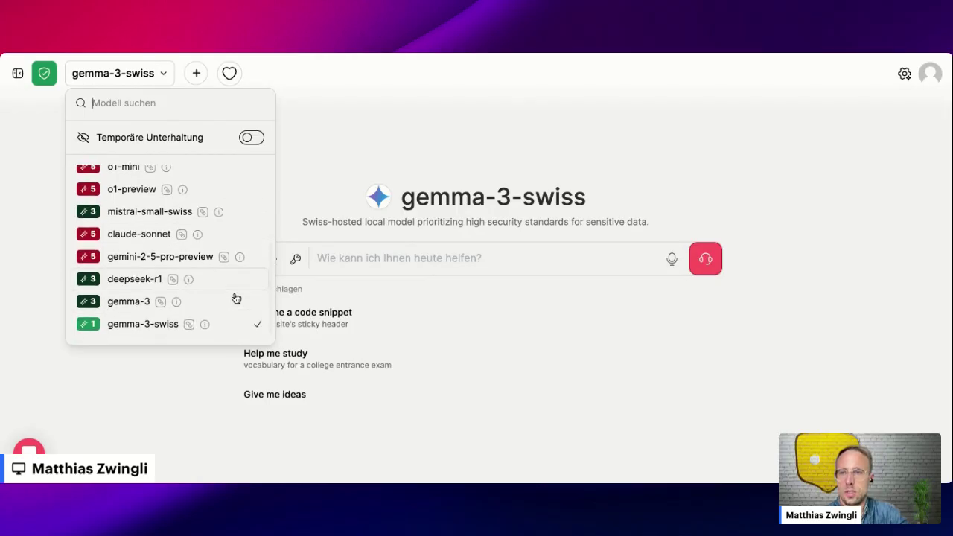
scroll(164, 246, up, 3)
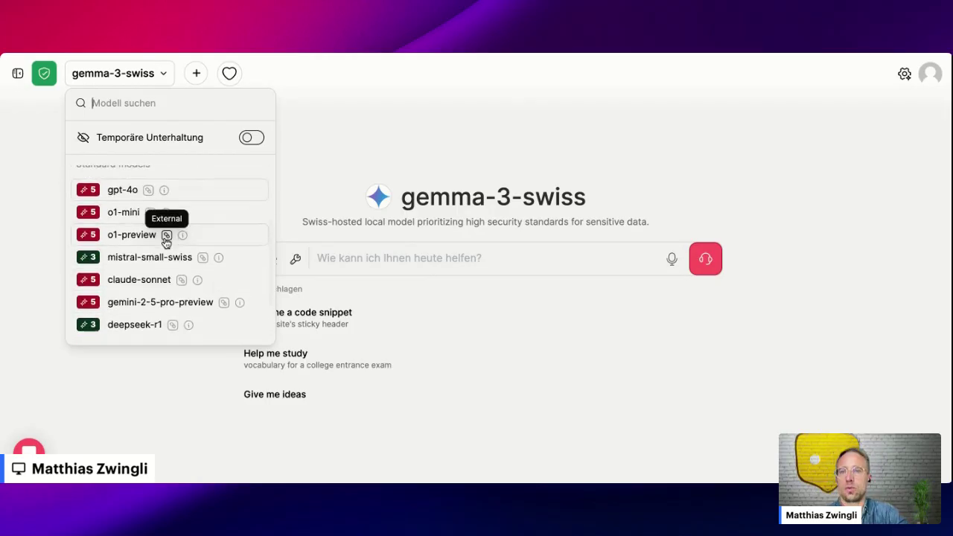
scroll(166, 242, up, 1)
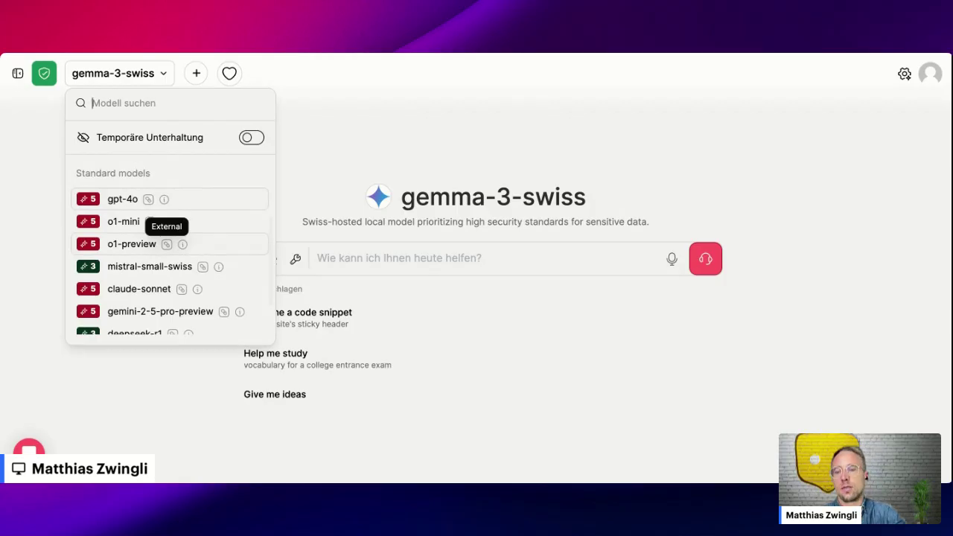
scroll(153, 224, down, 1)
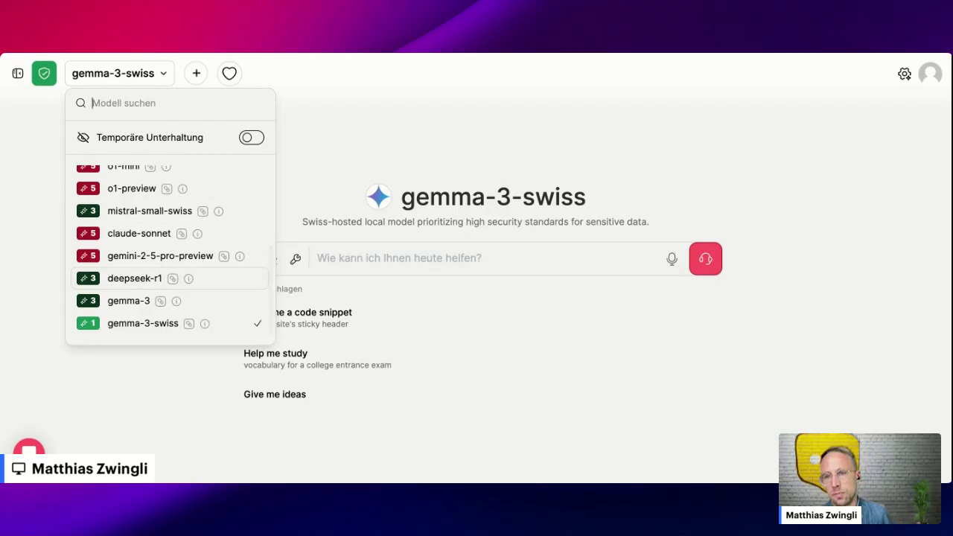
scroll(154, 236, up, 2)
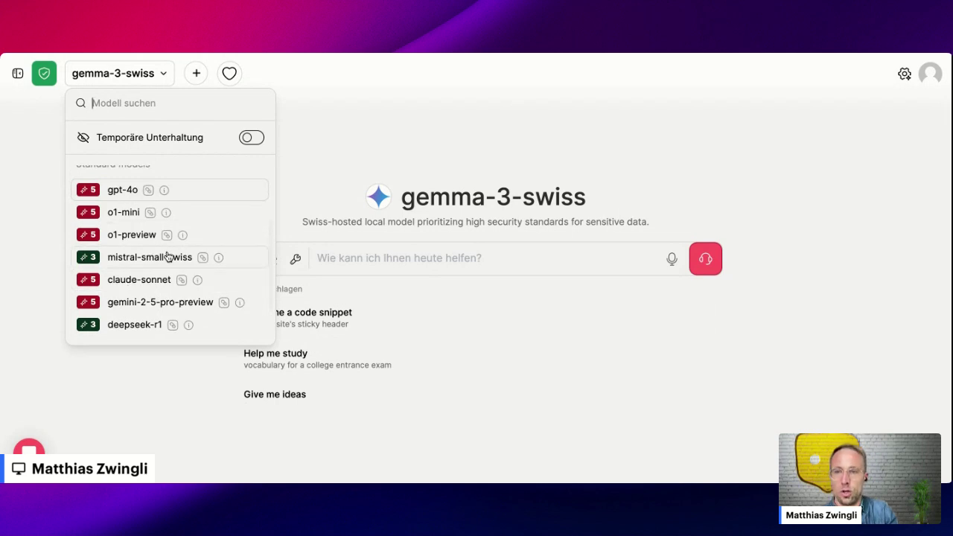
scroll(213, 283, down, 2)
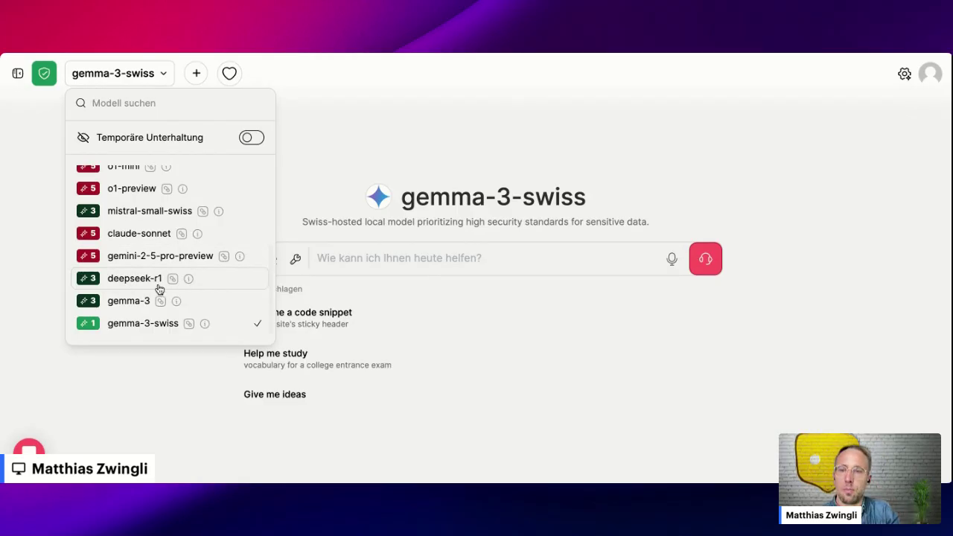
click(128, 325)
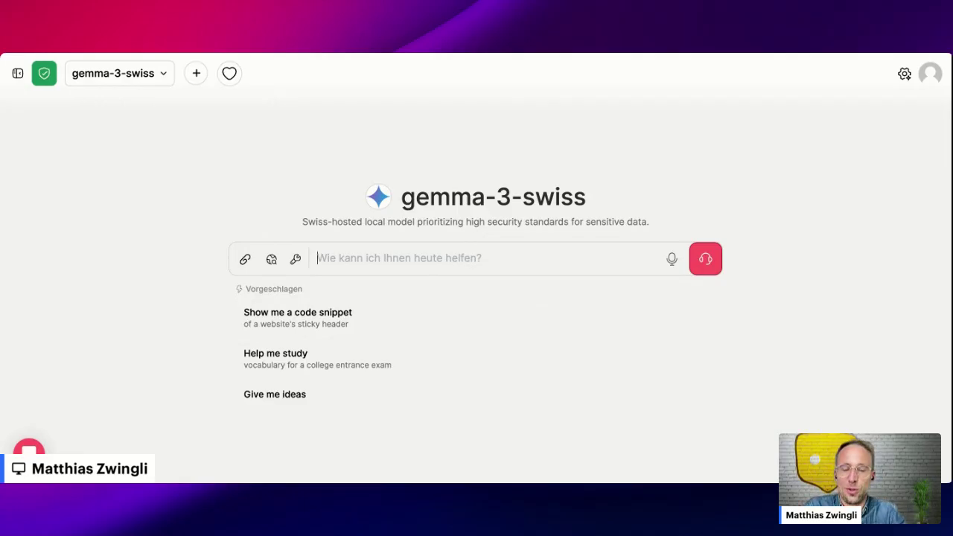
Send the prompt "i want to apply to kickstart, write me a quick email for connect ai".
text(i)
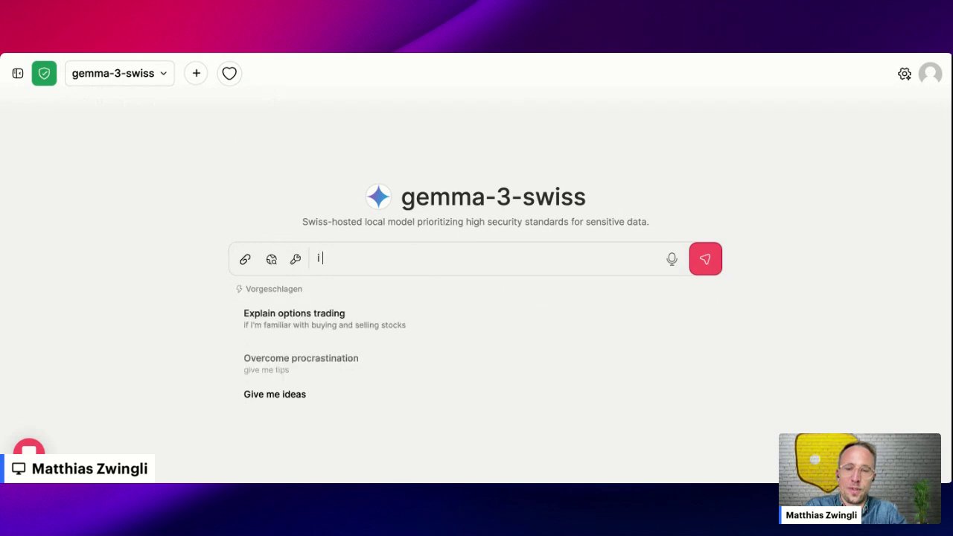
text( want to app)
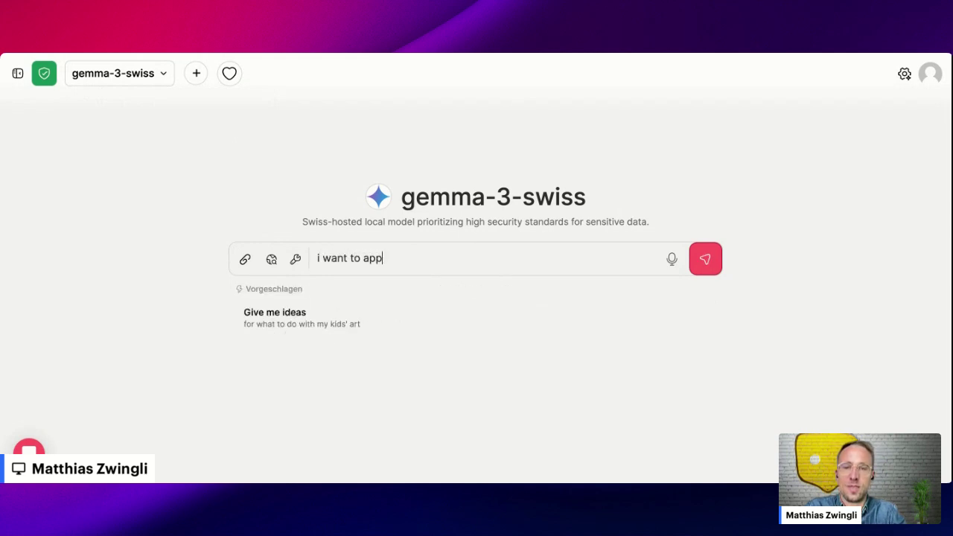
text(ly to kickstart)
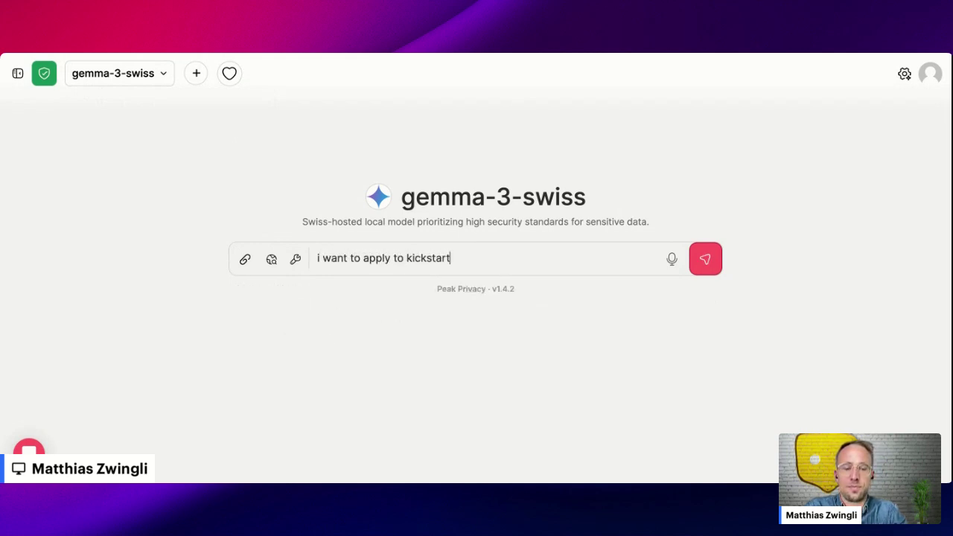
text(, write me a)
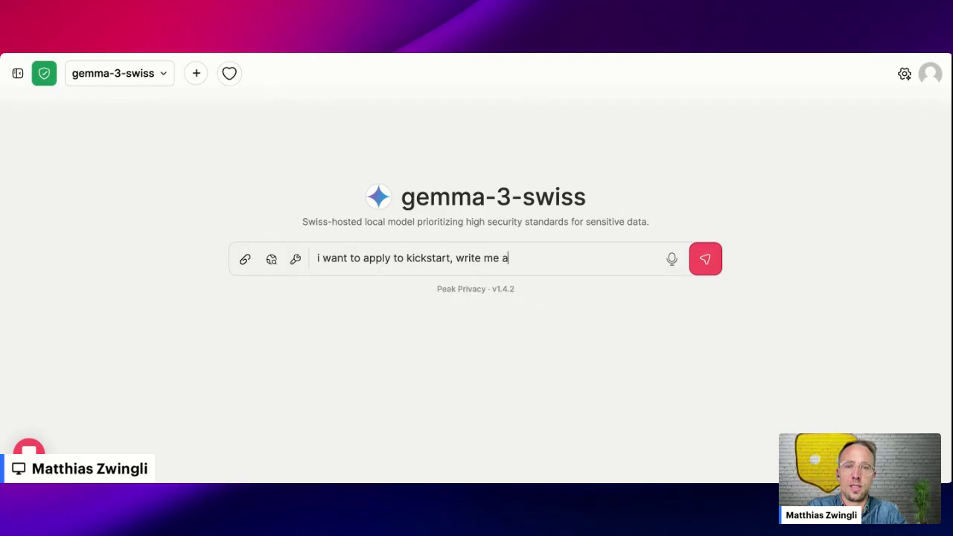
text( quick emai)
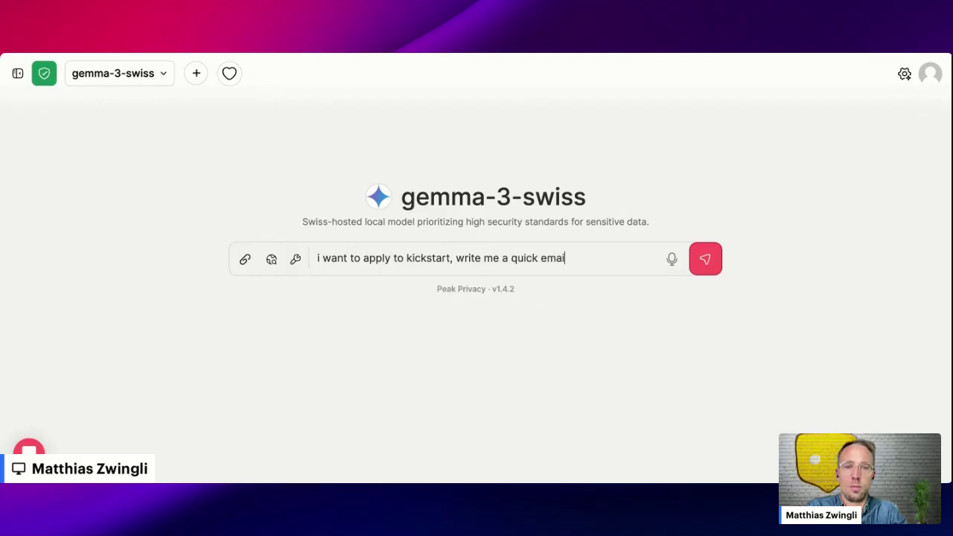
text(l for connect ai)
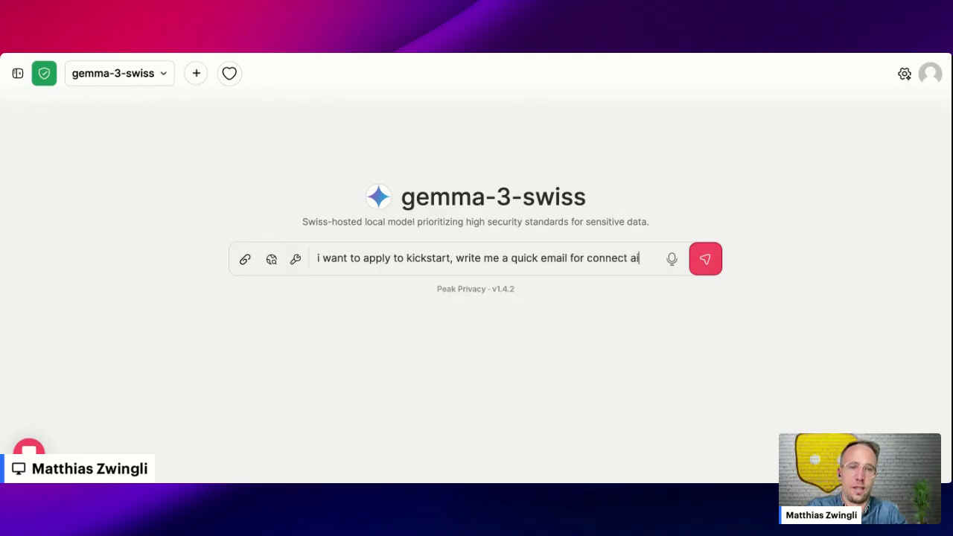
key(Return)
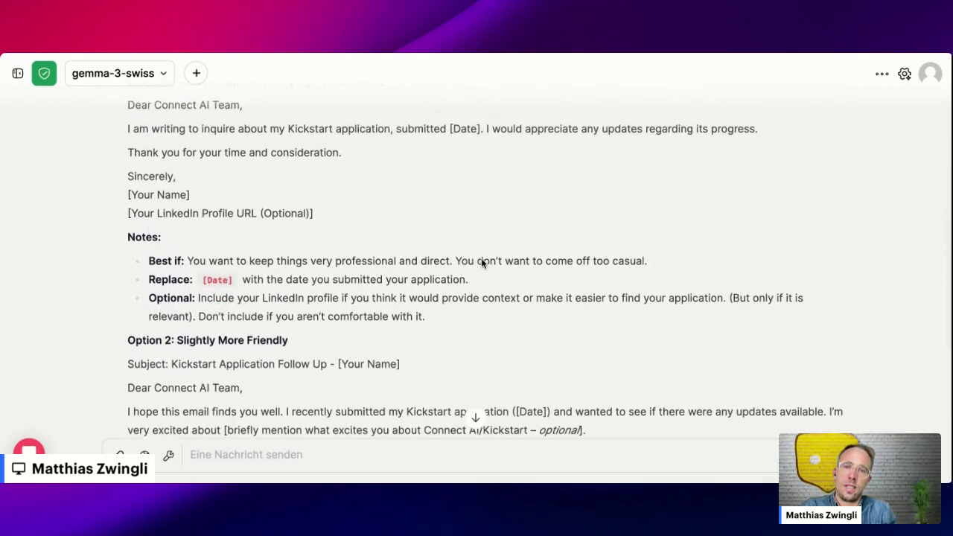
Read through the drafted email options to the end of the reply and switch the conversation to the Translator assistant.
scroll(481, 257, up, 2)
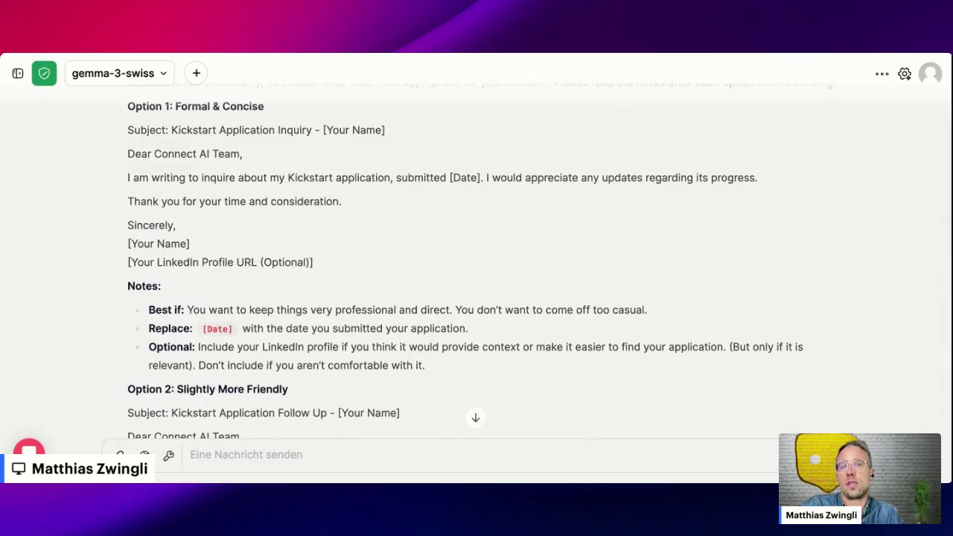
scroll(484, 261, down, 5)
scroll(484, 260, down, 10)
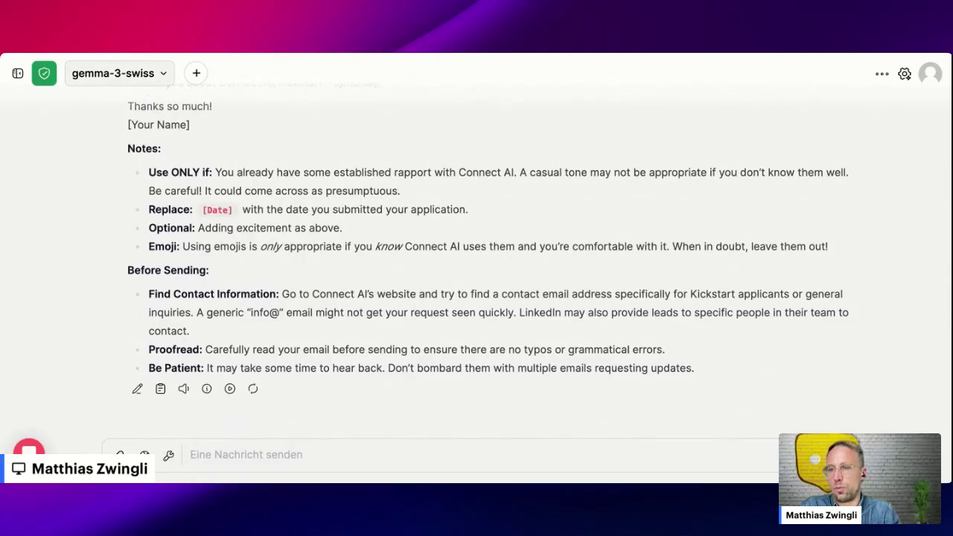
click(141, 79)
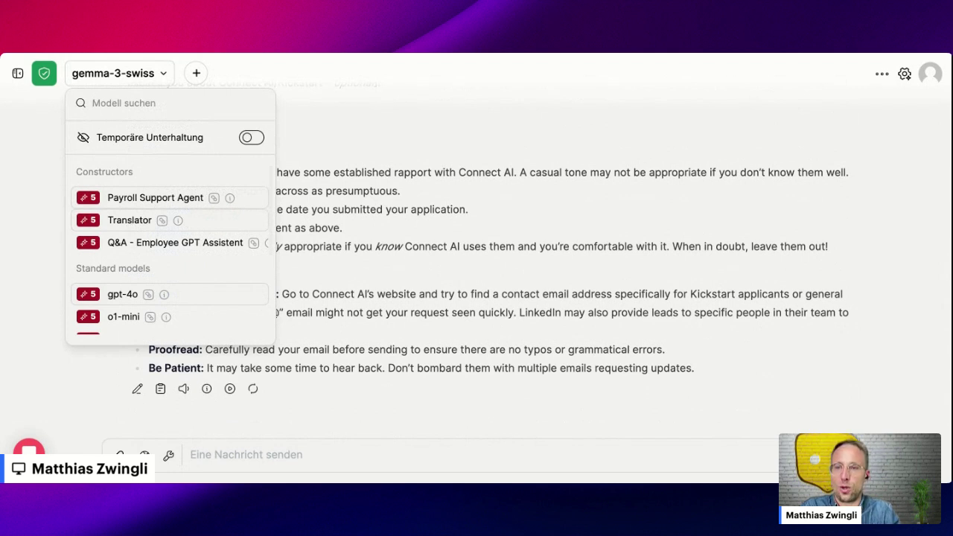
click(129, 220)
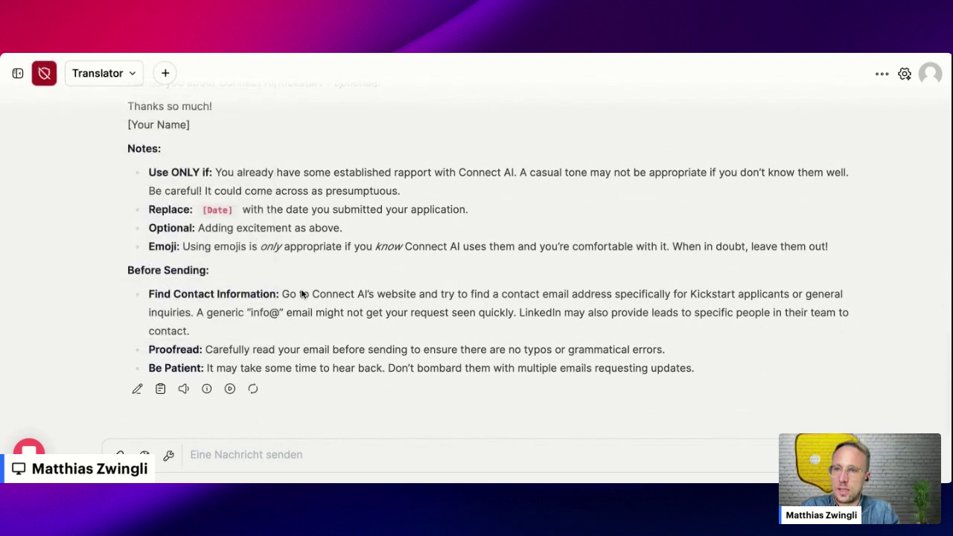
Ask the Translator for a translation by sending the message "last option in german (swiss)".
click(312, 455)
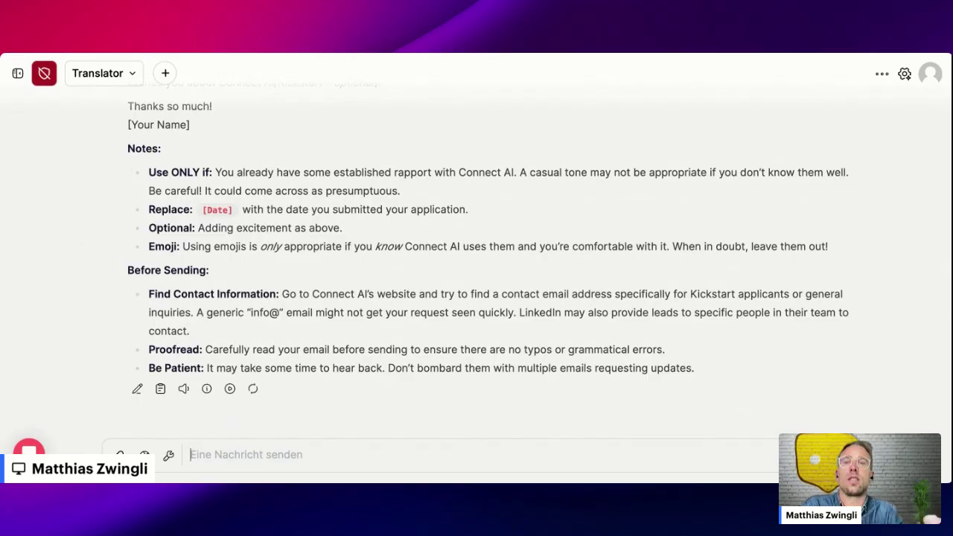
text(op)
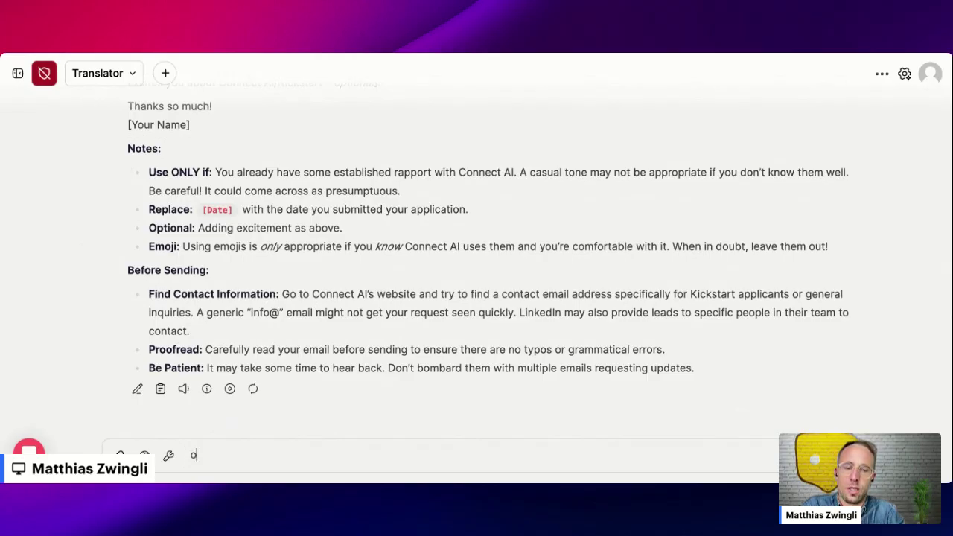
key(BackSpace)
key(BackSpace)
text(last p)
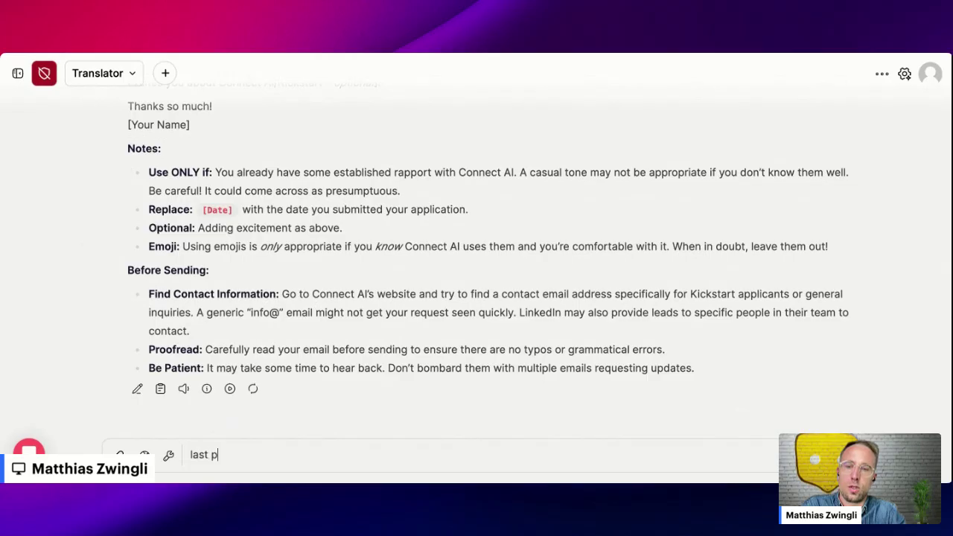
text(otion,)
key(BackSpace)
key(BackSpace)
key(BackSpace)
key(BackSpace)
key(BackSpace)
key(BackSpace)
key(BackSpace)
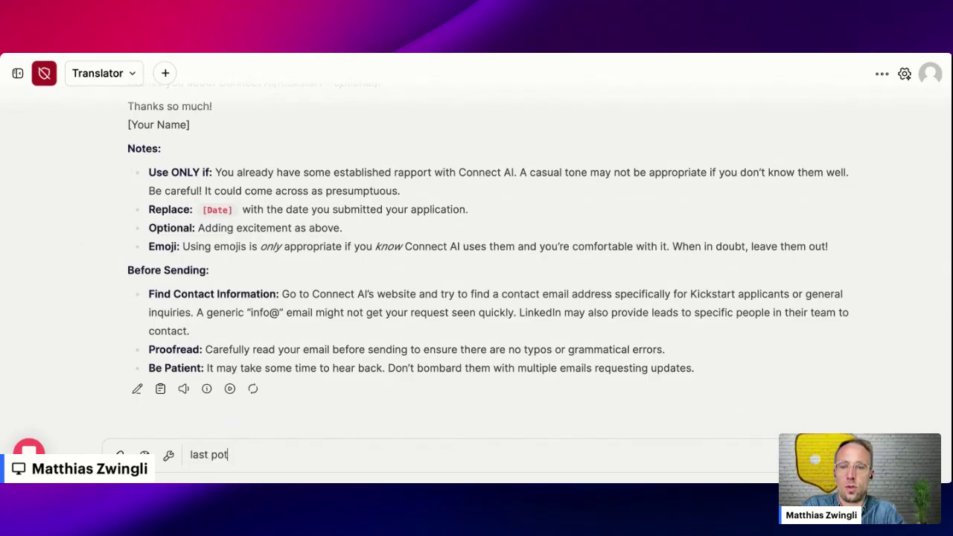
text(option in )
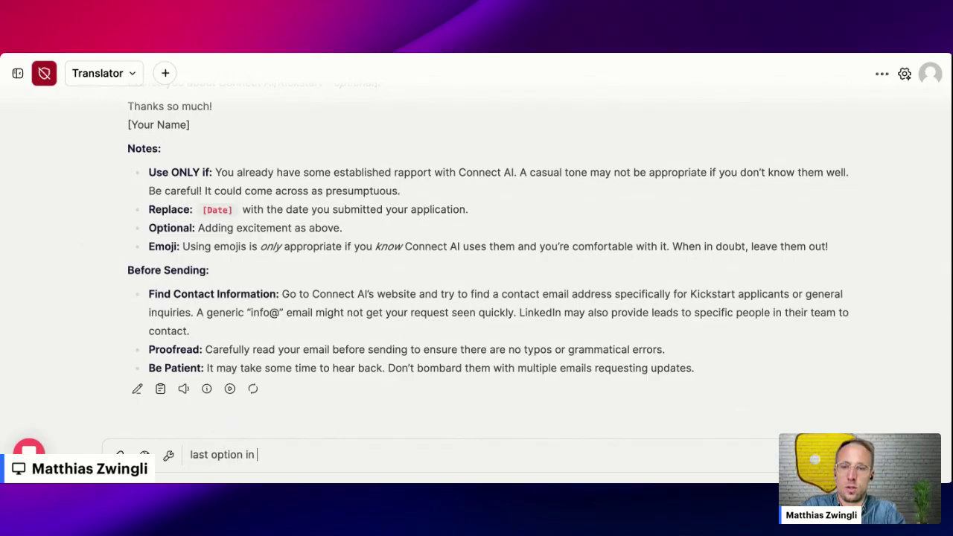
text(german (swiss))
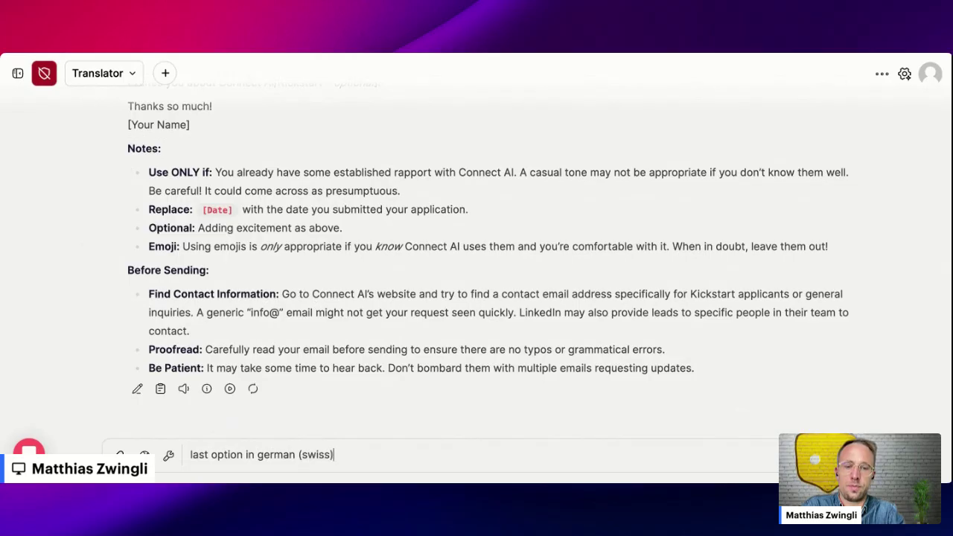
key(Return)
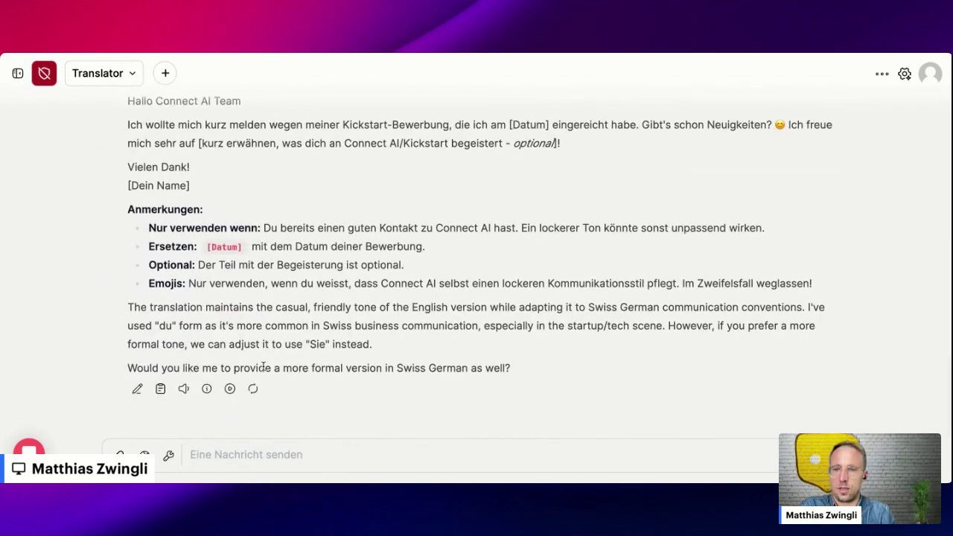
Review the translated email and switch the conversation to the Payroll Support Agent.
scroll(263, 365, up, 2)
click(97, 75)
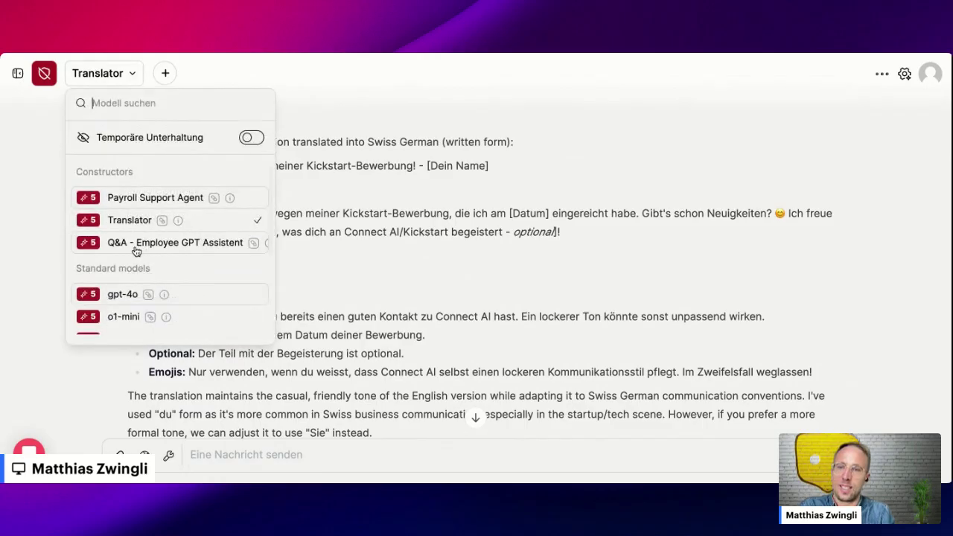
click(157, 199)
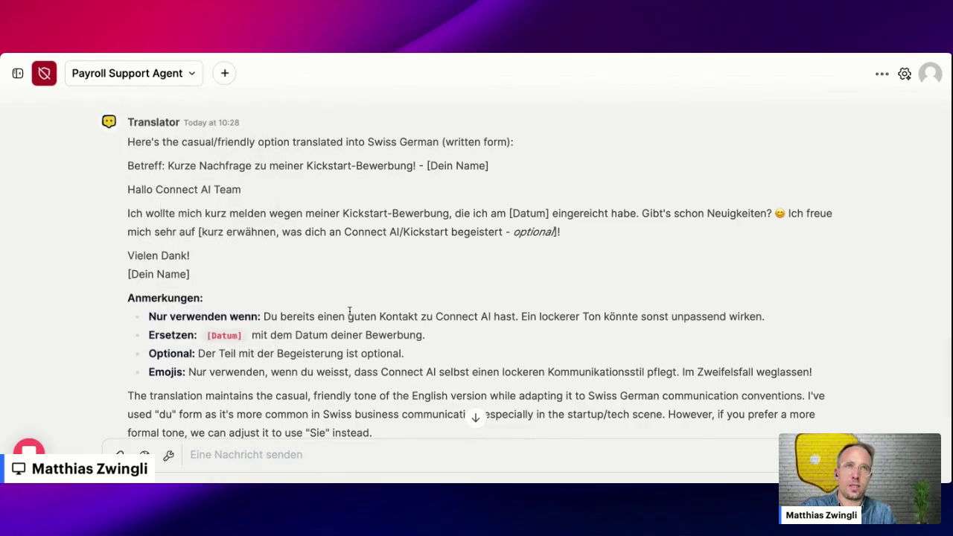
Send the Payroll Support Agent the question "i have an employee from spain, anything i need to know".
scroll(349, 312, down, 3)
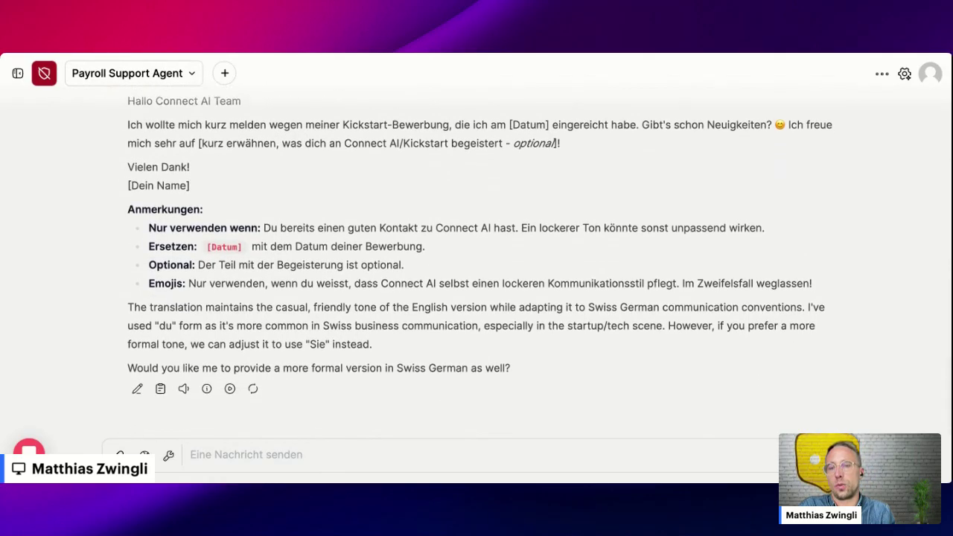
click(265, 455)
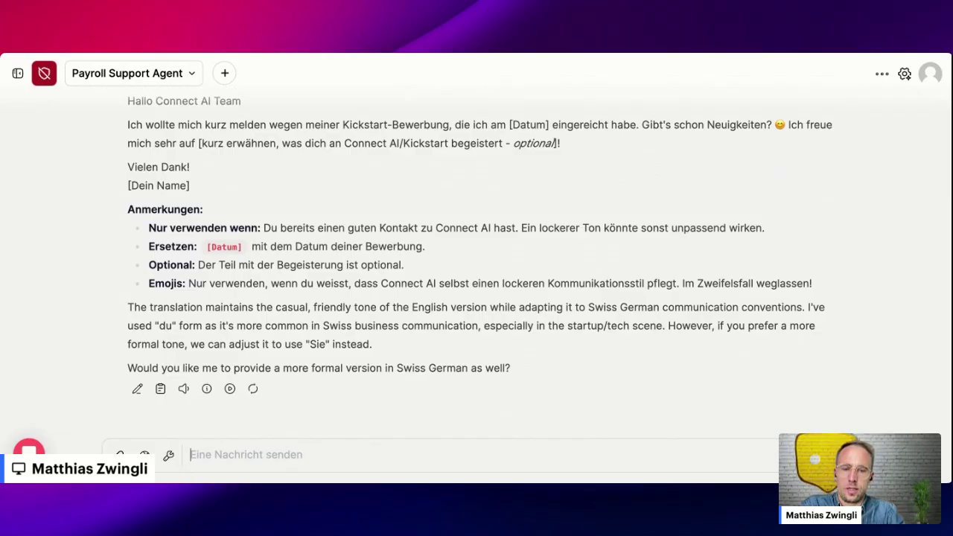
text(i have an employ)
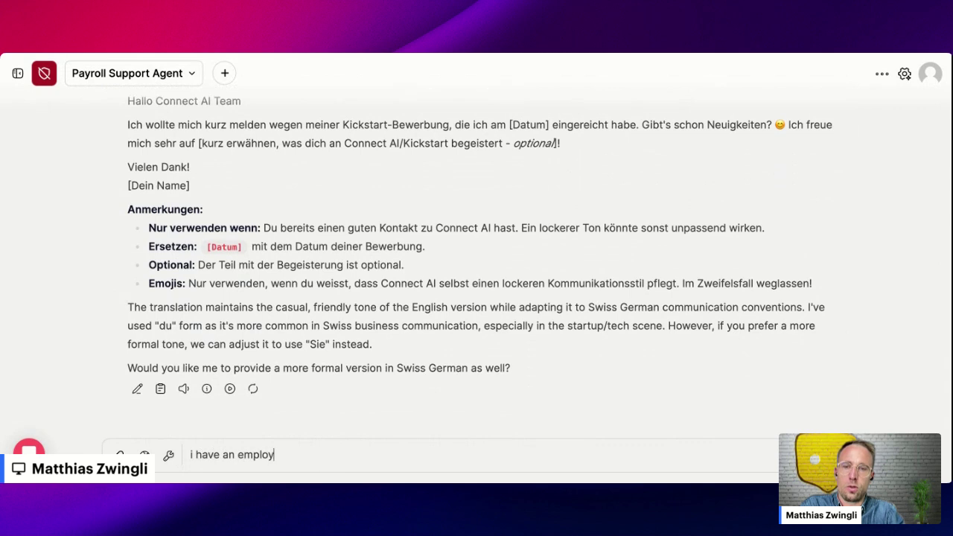
text(ee from spain, )
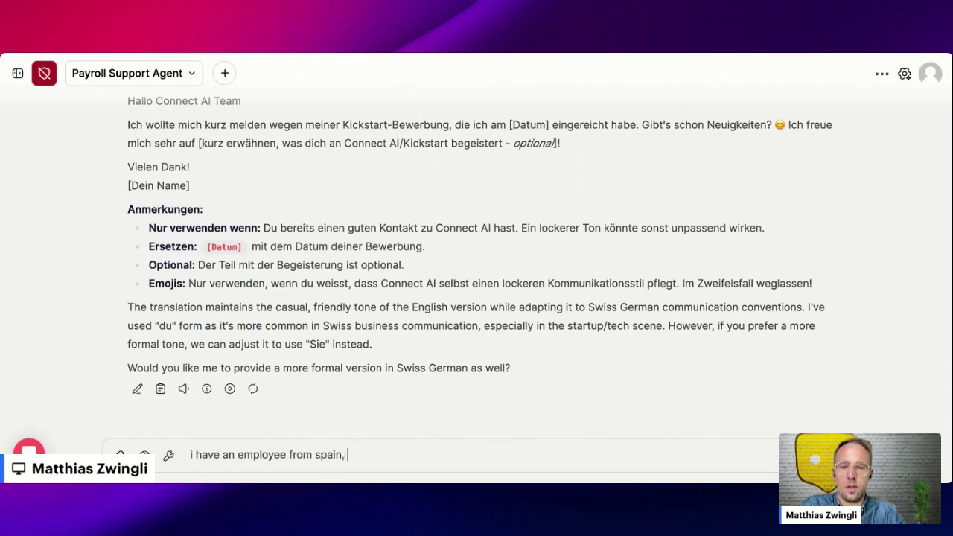
text(anything i ne)
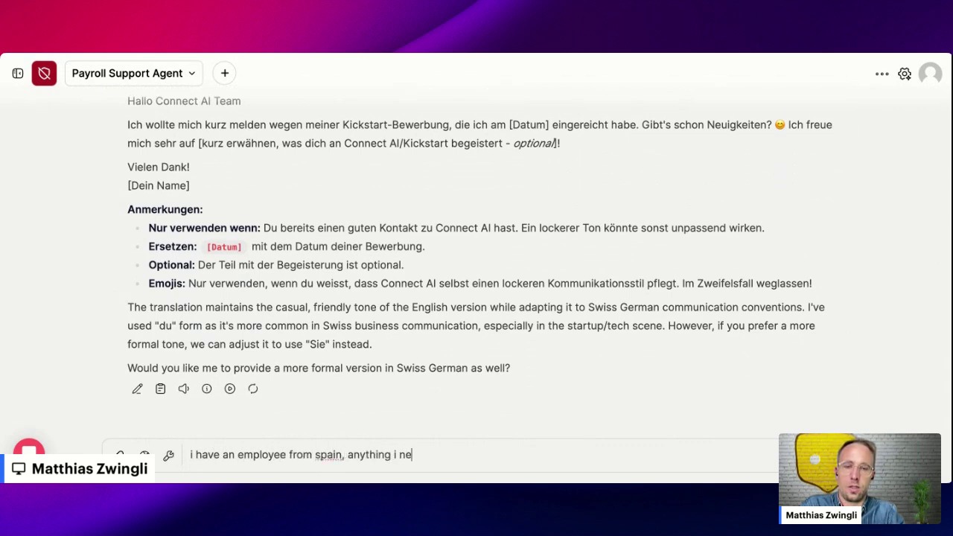
text(ed to know)
key(Return)
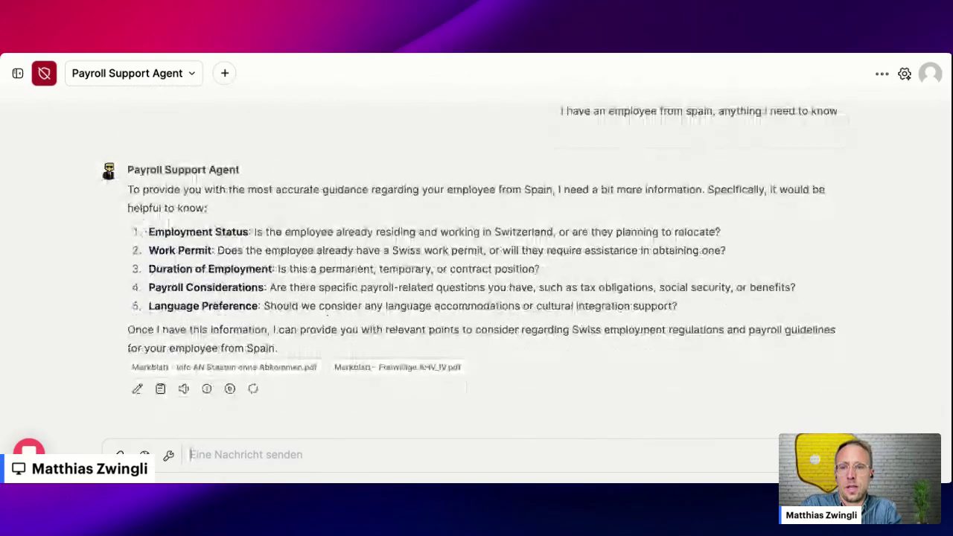
Ask the Payroll Support Agent to elaborate on its first point by sending the message "explain 1".
text(e)
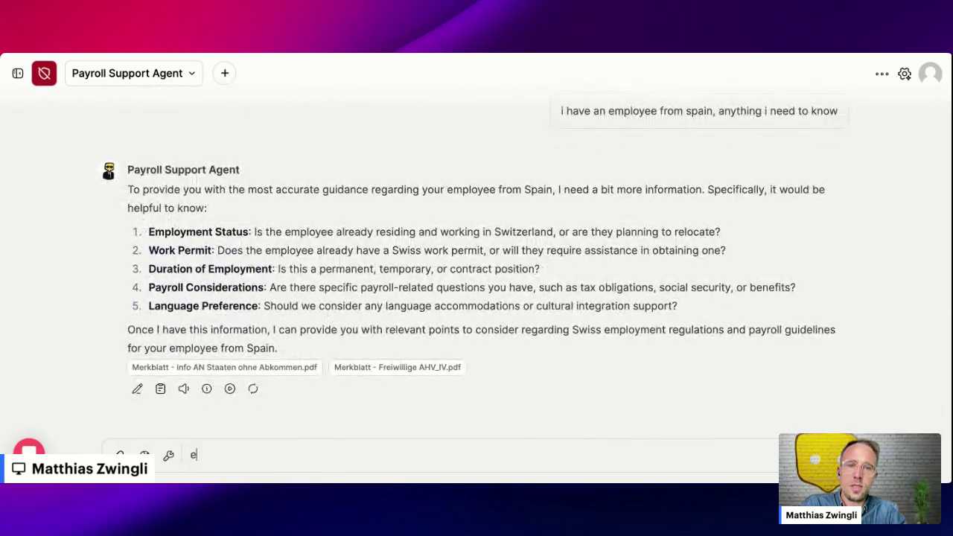
text(xplain 1)
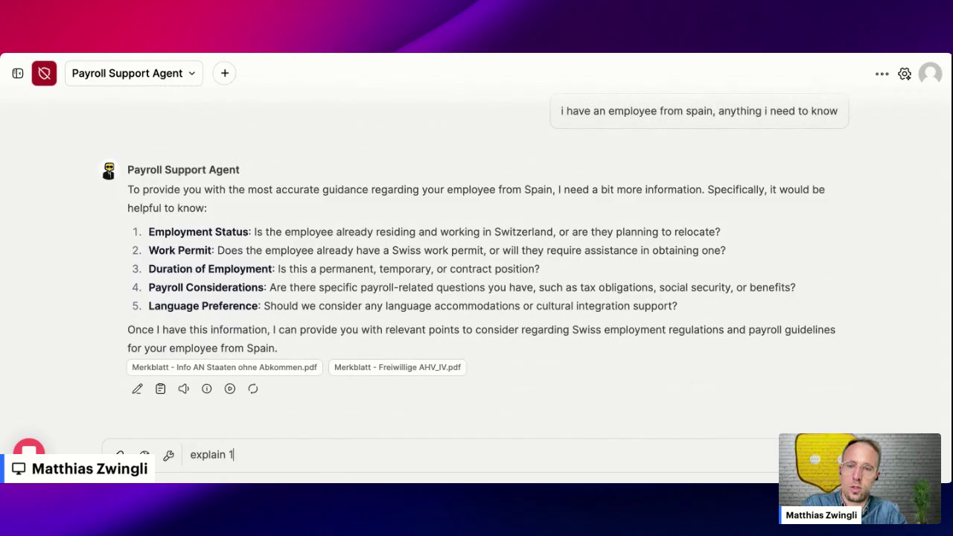
key(Return)
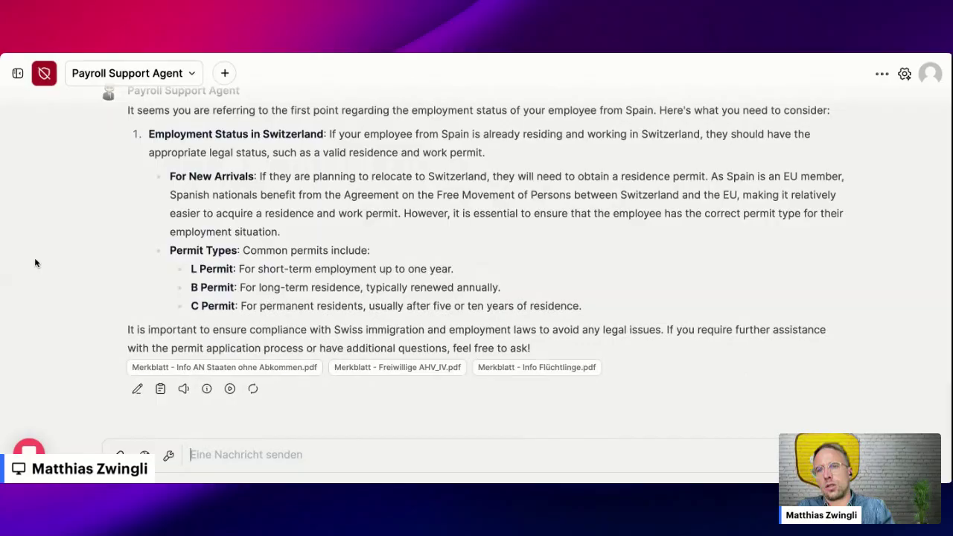
Switch the conversation to Q&A - Employee GPT Assistent and send it the question "i am lost what is an lrm for".
click(170, 82)
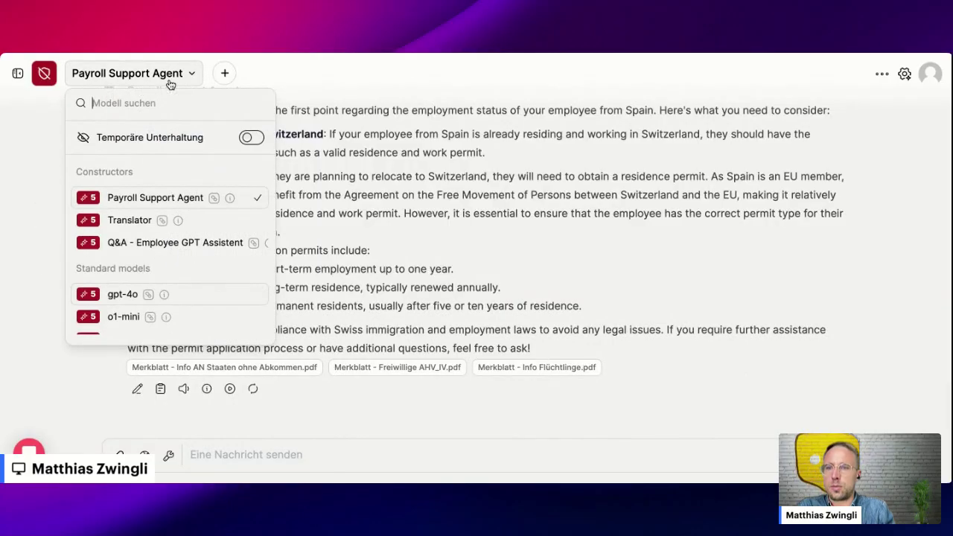
click(149, 244)
click(282, 454)
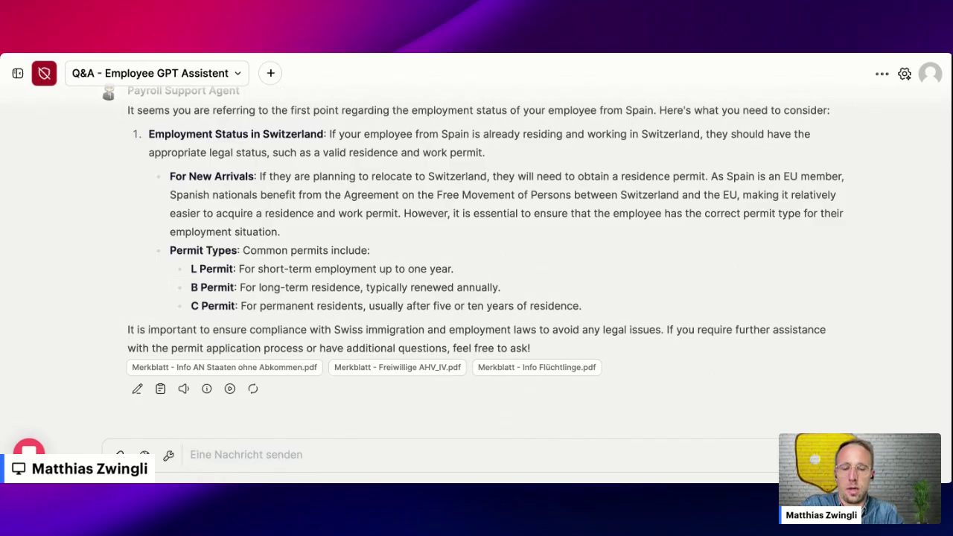
text(i am lost )
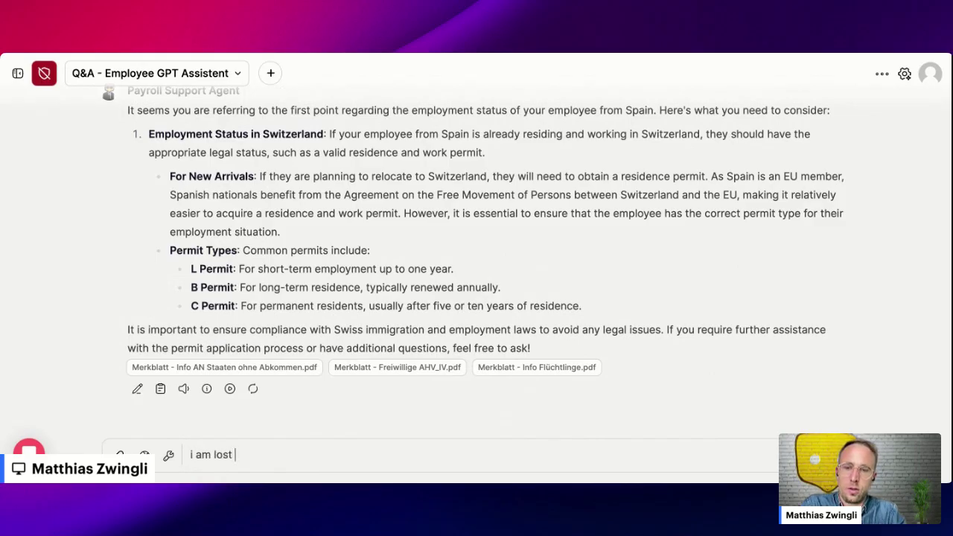
text(what is an lrm for)
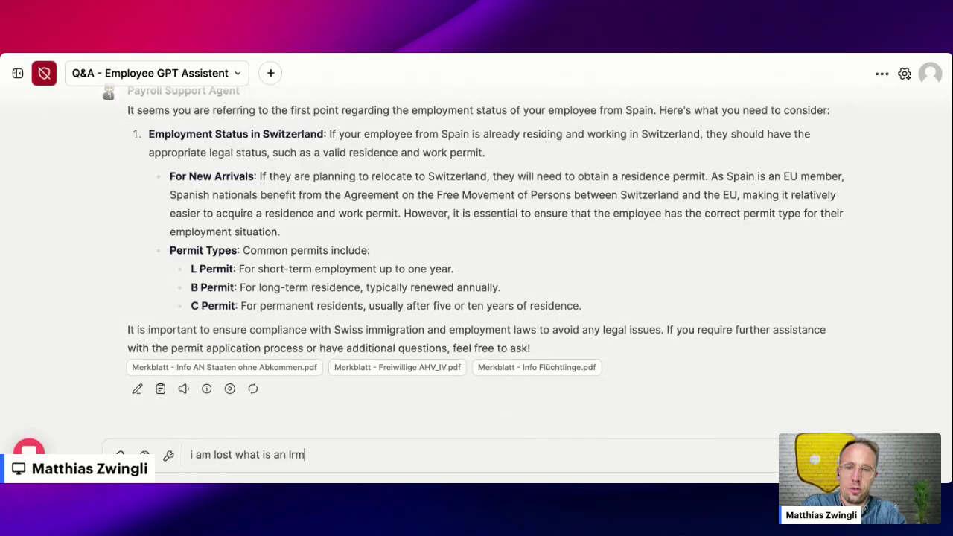
key(Return)
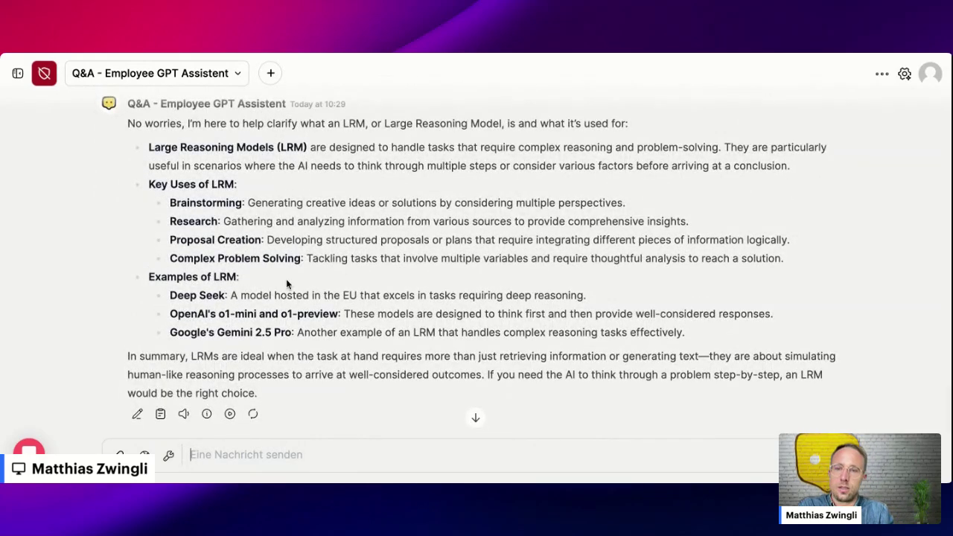
Examine the example models listed under "Examples of LRM" in the reply, highlighting the Deep Seek and OpenAI entries.
drag(171, 295, 594, 326)
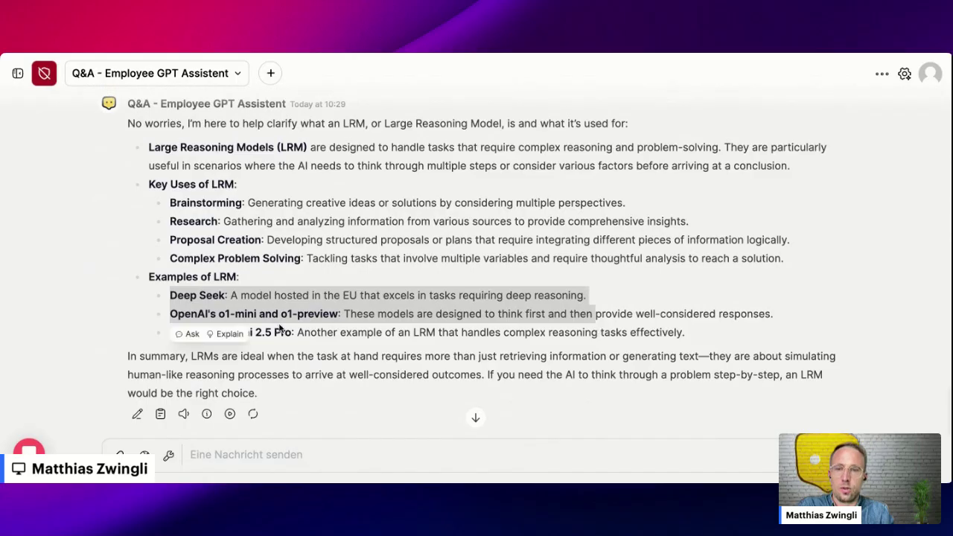
click(248, 293)
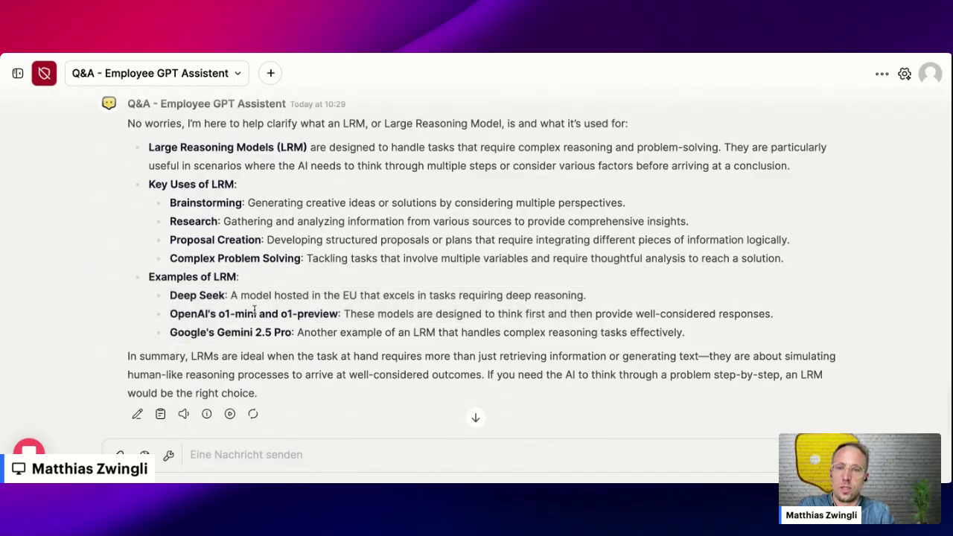